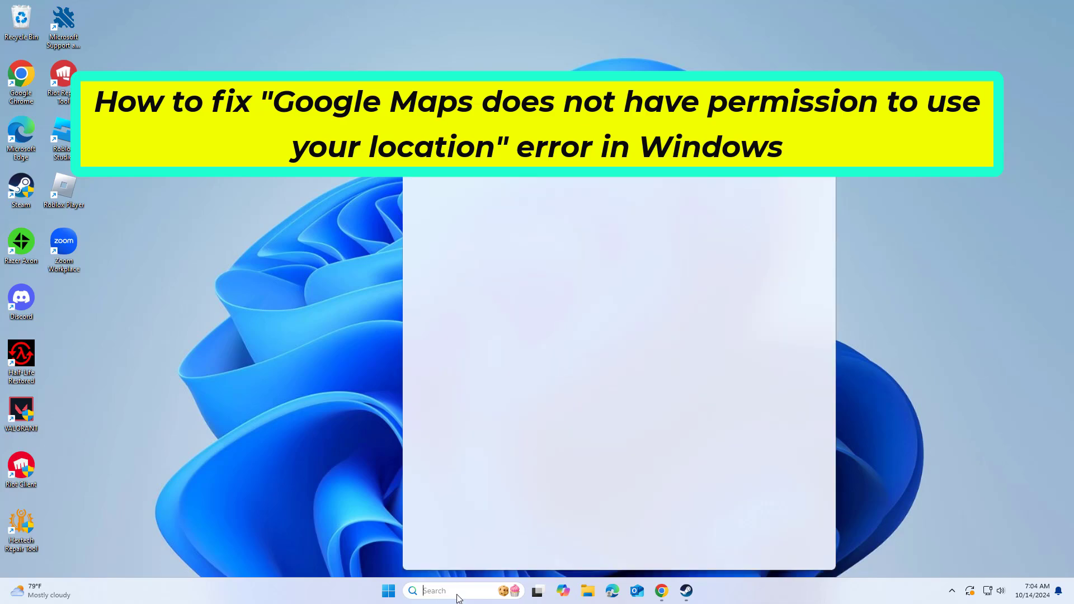
Search Windows for "location", open the Location privacy settings and review the available options.
type("location")
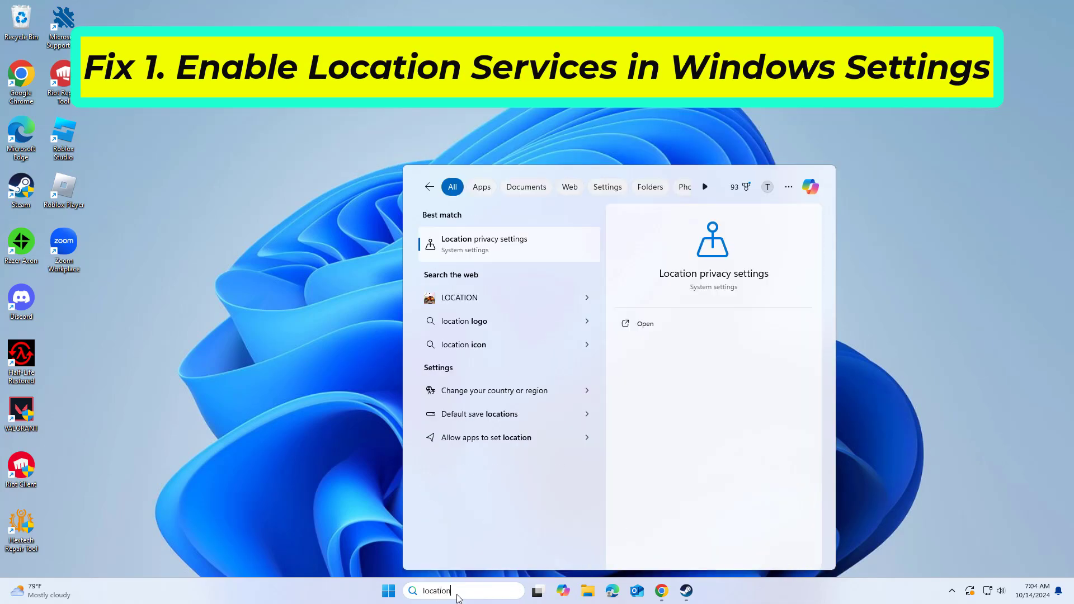
left_click(506, 244)
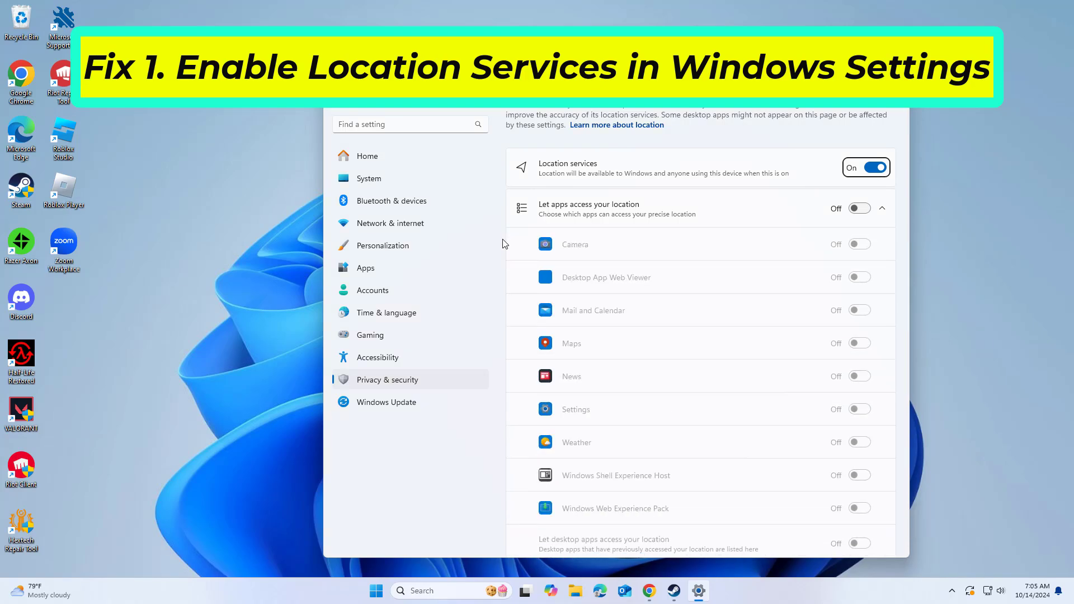
scroll(726, 262, "down", 5)
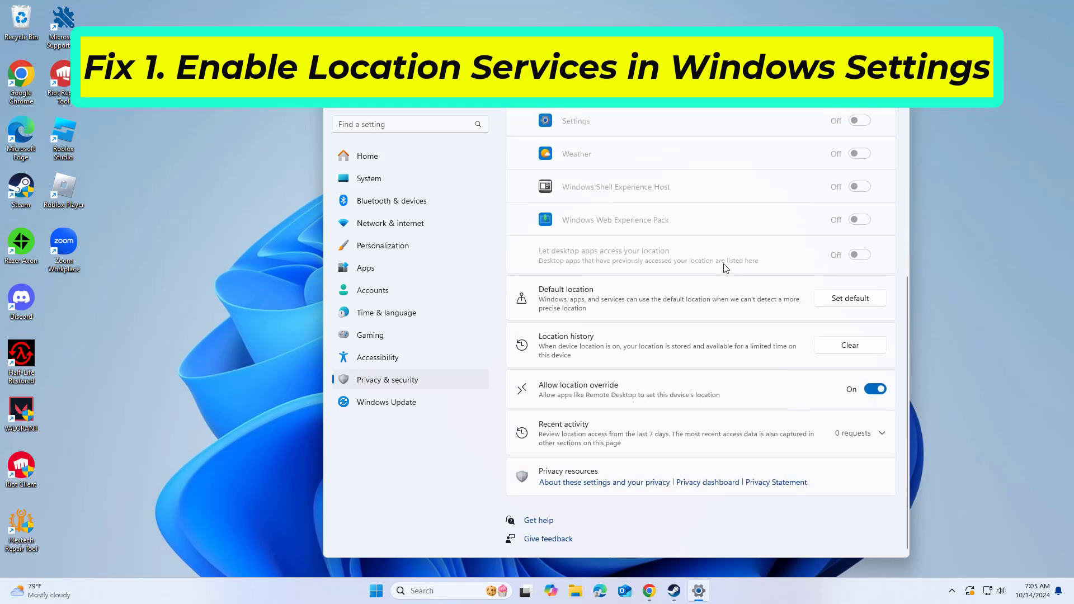
scroll(726, 267, "up", 5)
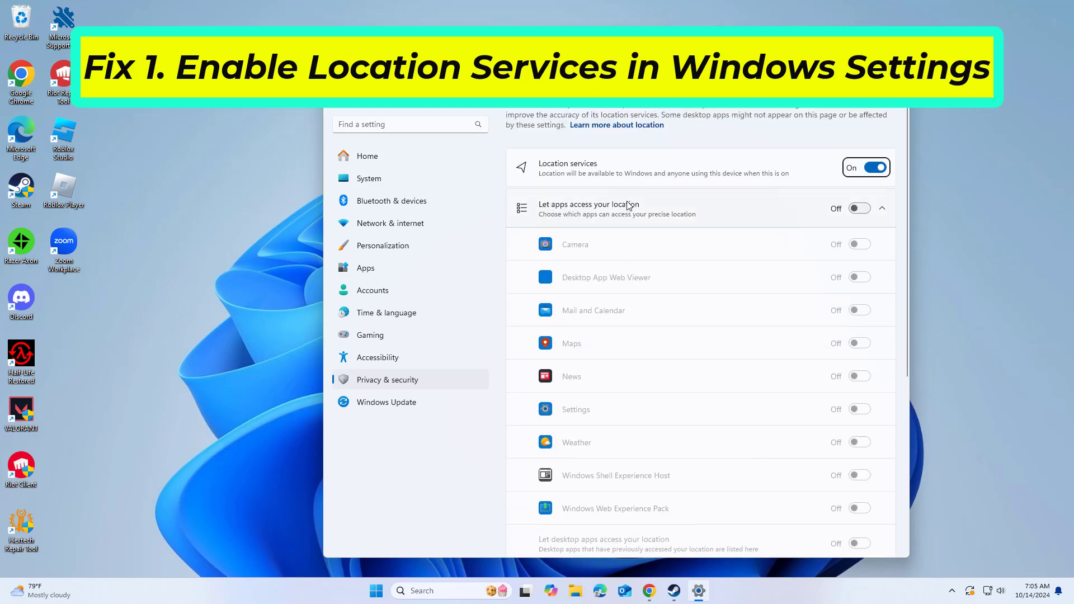
Turn on letting apps access your location, and allow it for Mail and Calendar and for Maps.
left_click(856, 208)
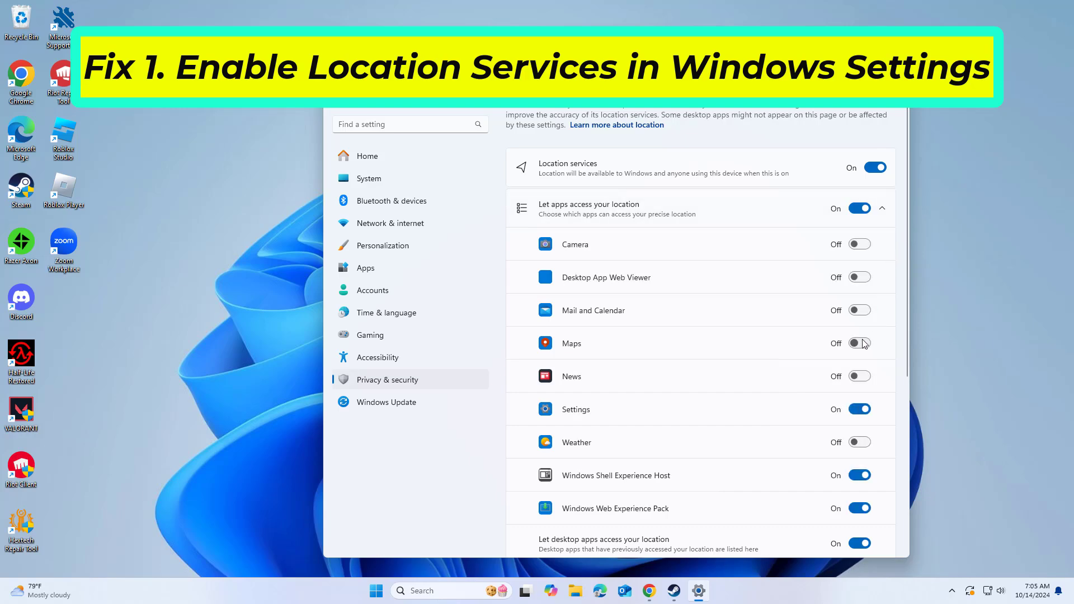
left_click(859, 311)
left_click(859, 345)
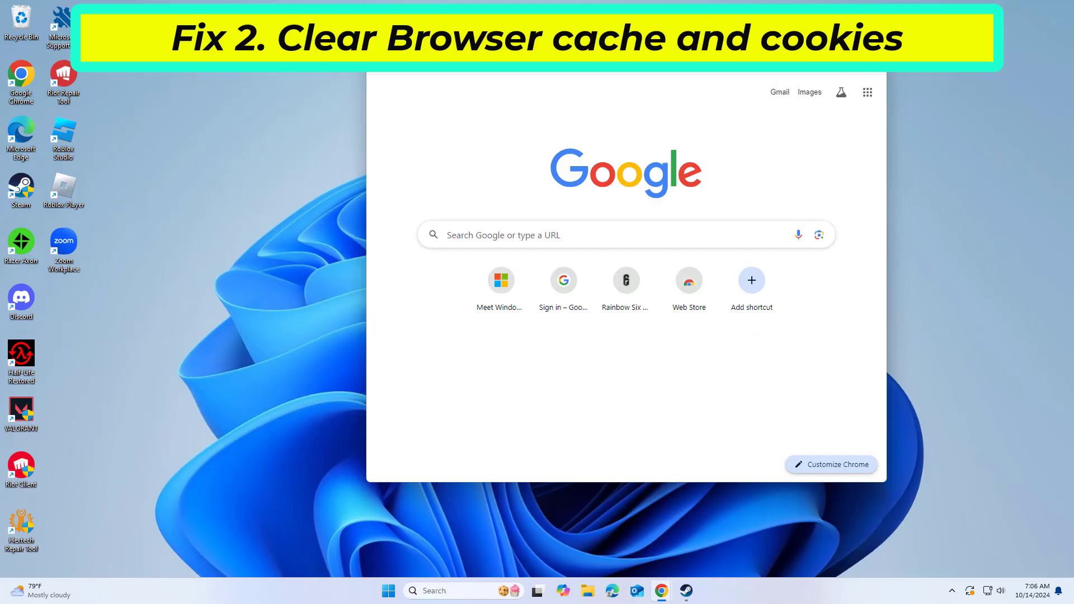
Switch to Chrome and open its Privacy and security settings.
left_click(875, 56)
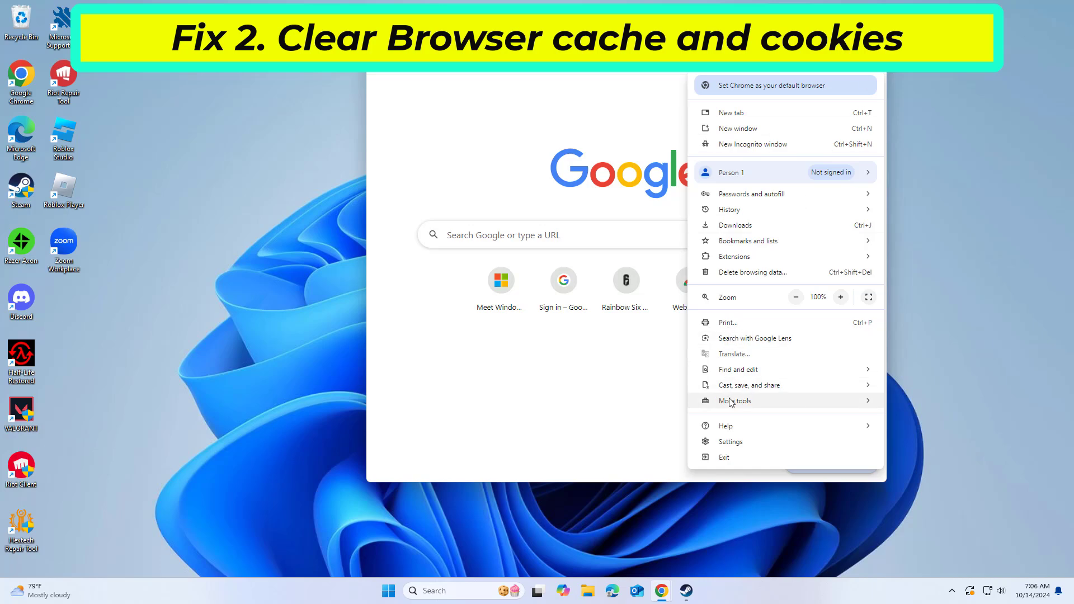
left_click(731, 442)
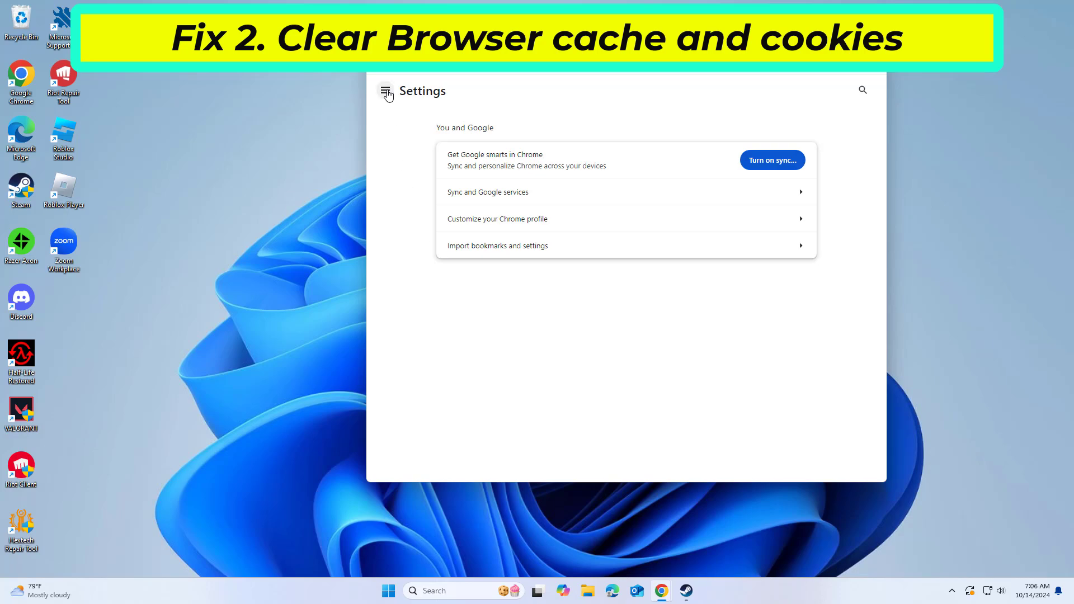
left_click(385, 89)
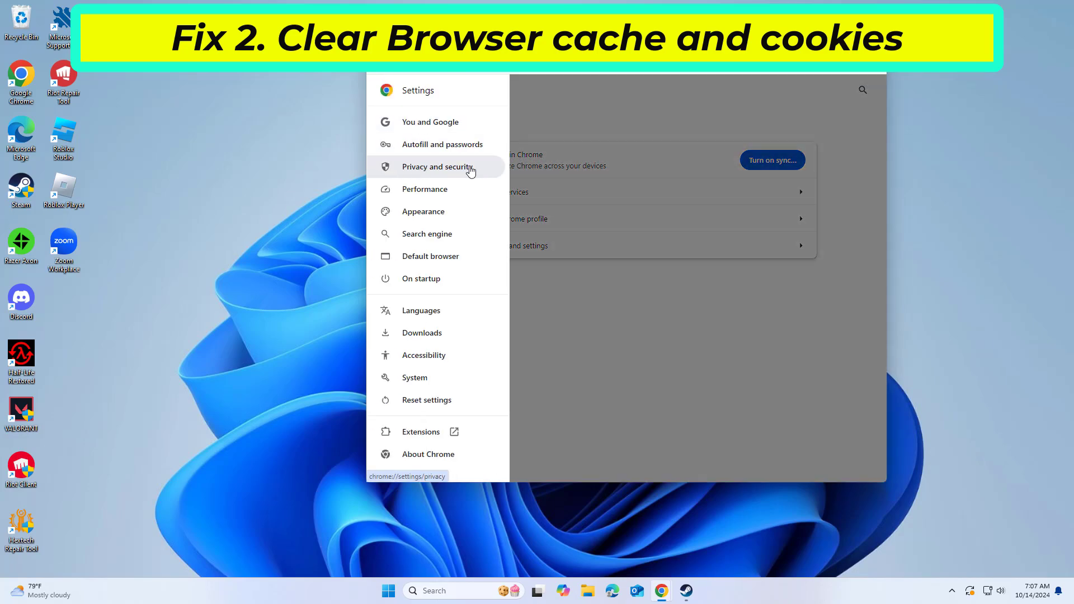
left_click(411, 172)
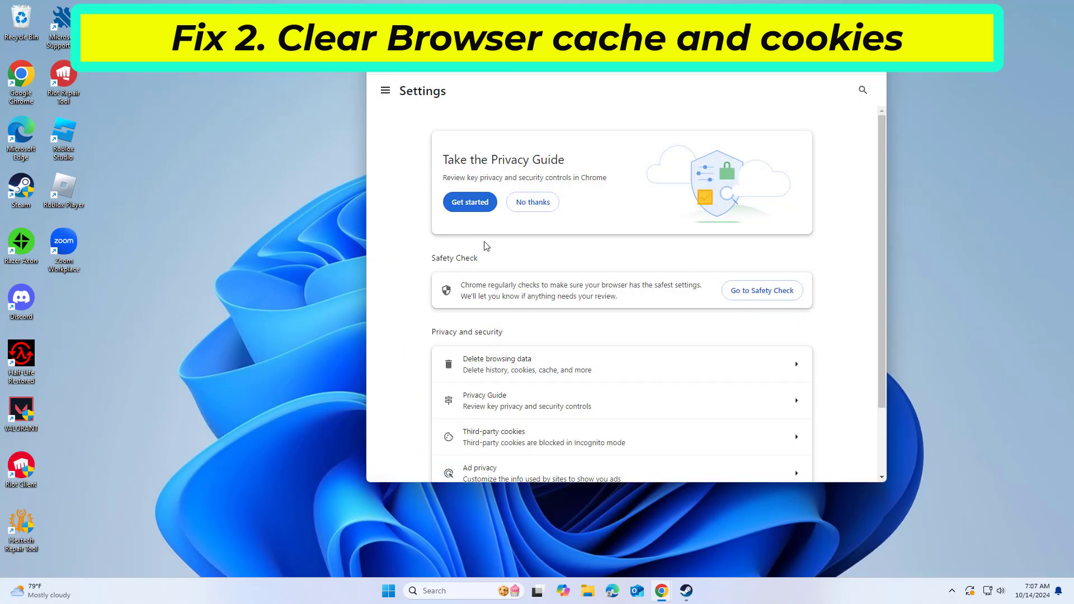
Delete the basic browsing data for all time: browsing history, cookies and other site data, and cached images and files.
scroll(506, 296, "down", 1)
left_click(564, 308)
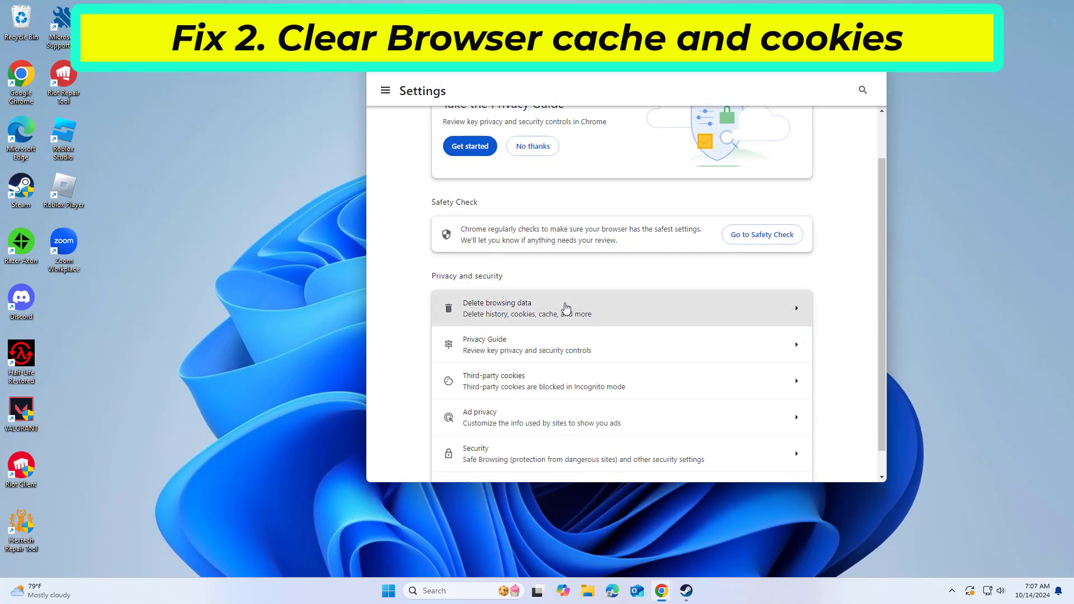
left_click(731, 391)
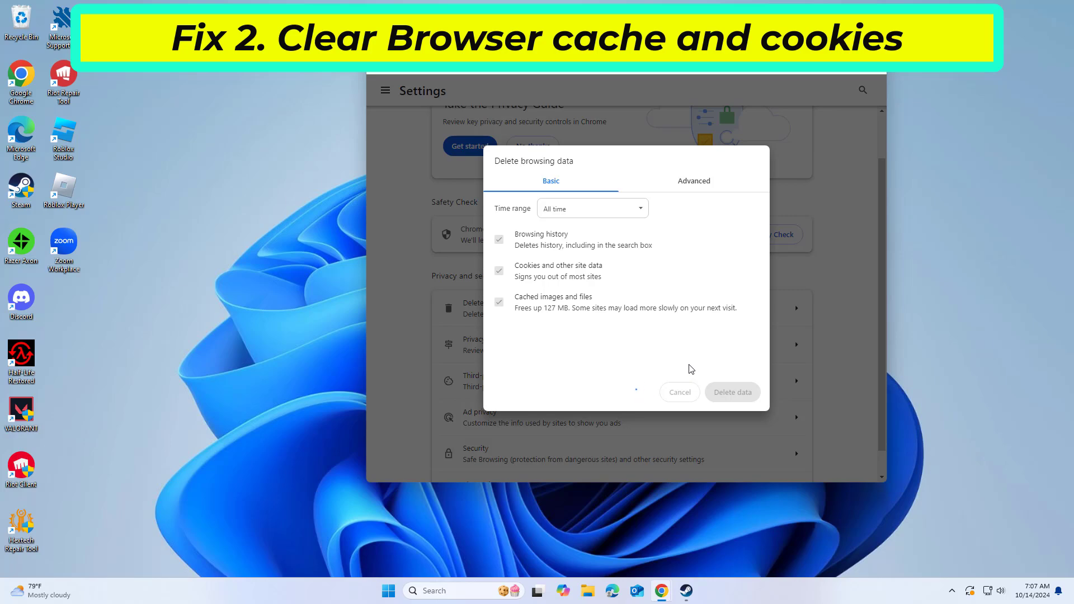
Delete the advanced browsing data for all time, covering browsing history, download history, cookies and cached files.
left_click(669, 310)
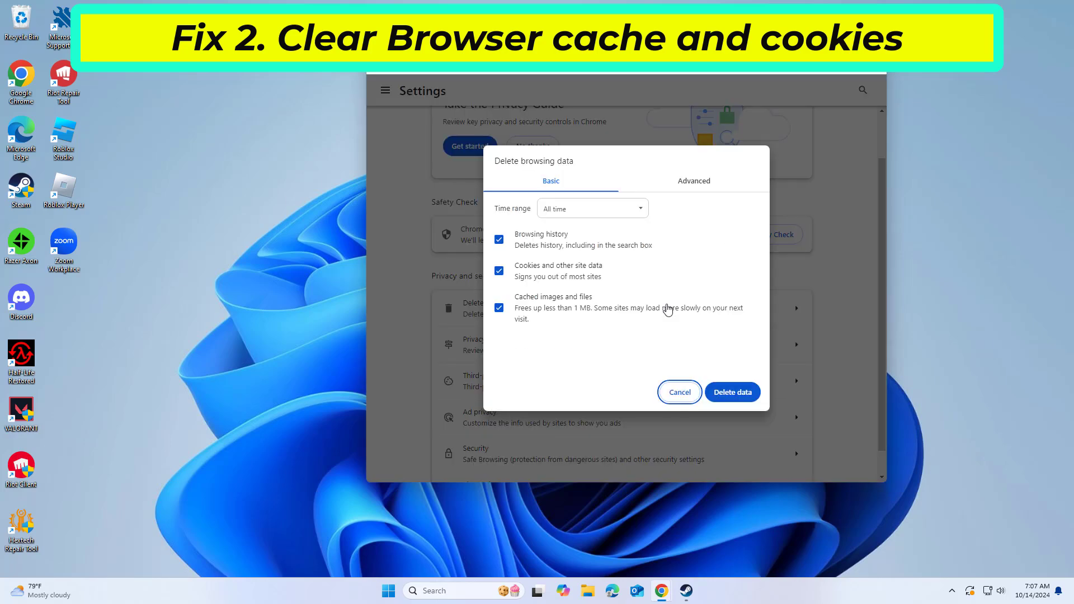
left_click(678, 185)
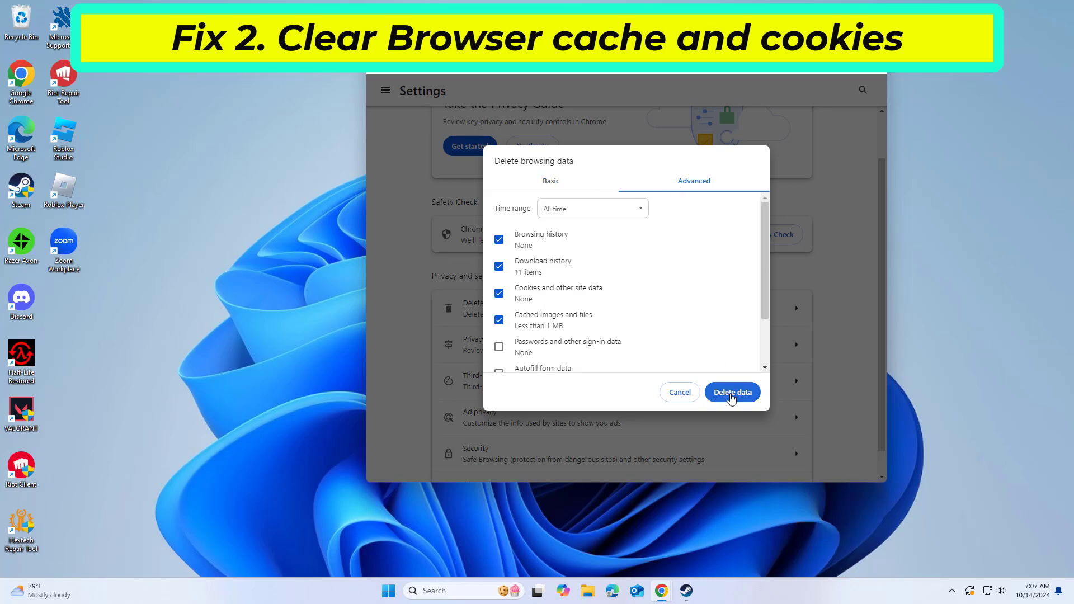
left_click(728, 392)
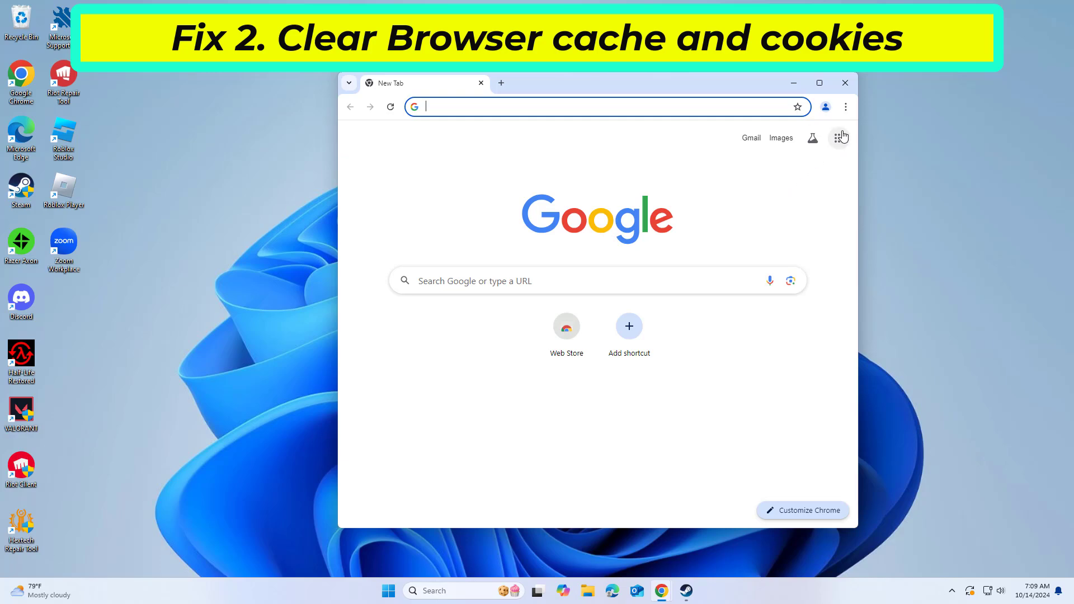
Open the Location permission page within the site settings of Chrome's Privacy and security section.
left_click(846, 108)
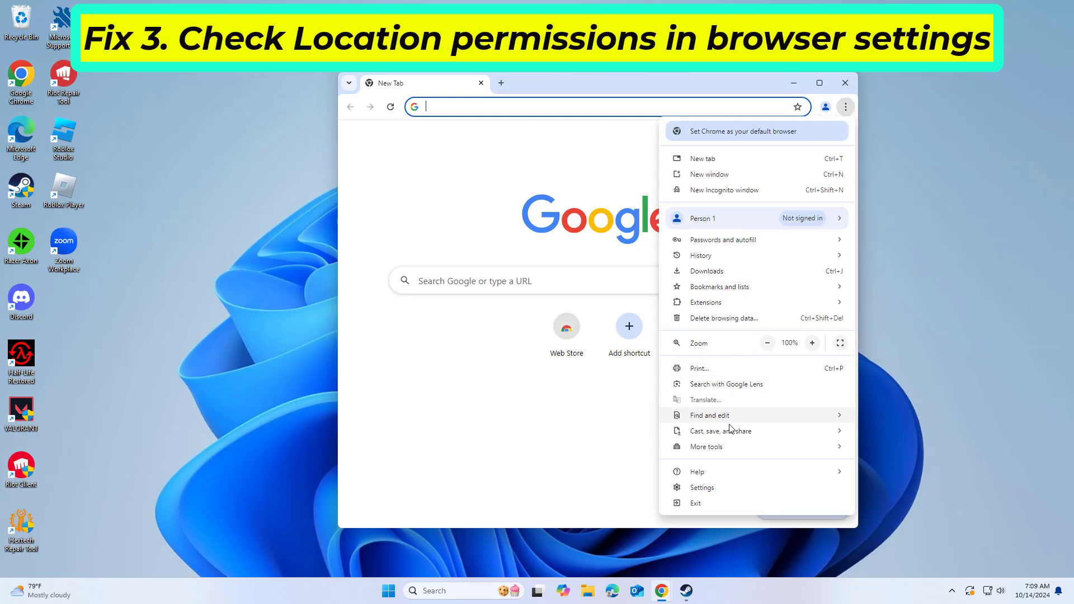
left_click(702, 488)
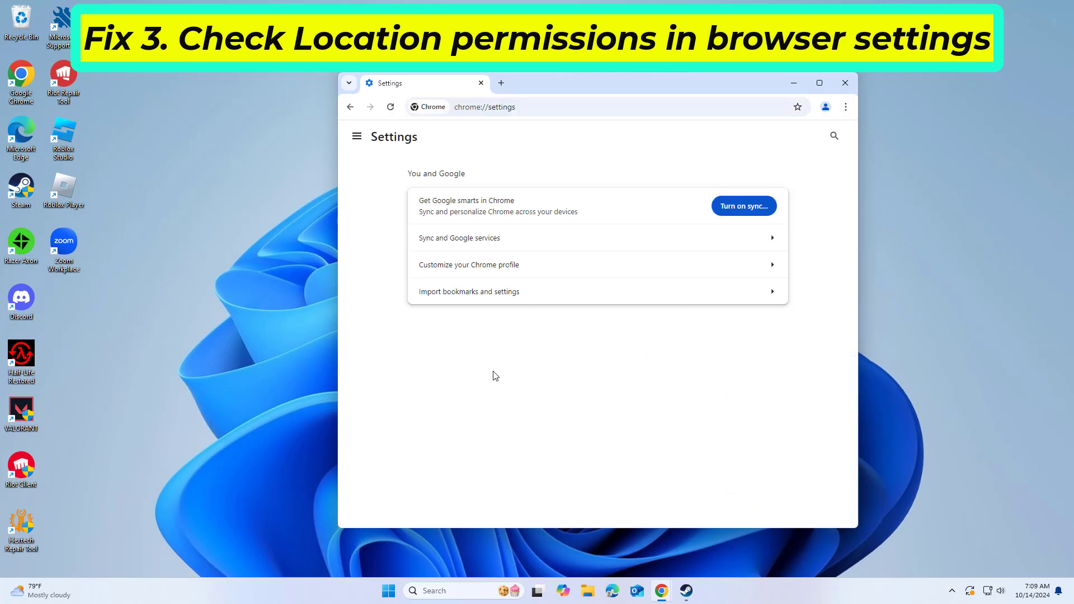
left_click(356, 136)
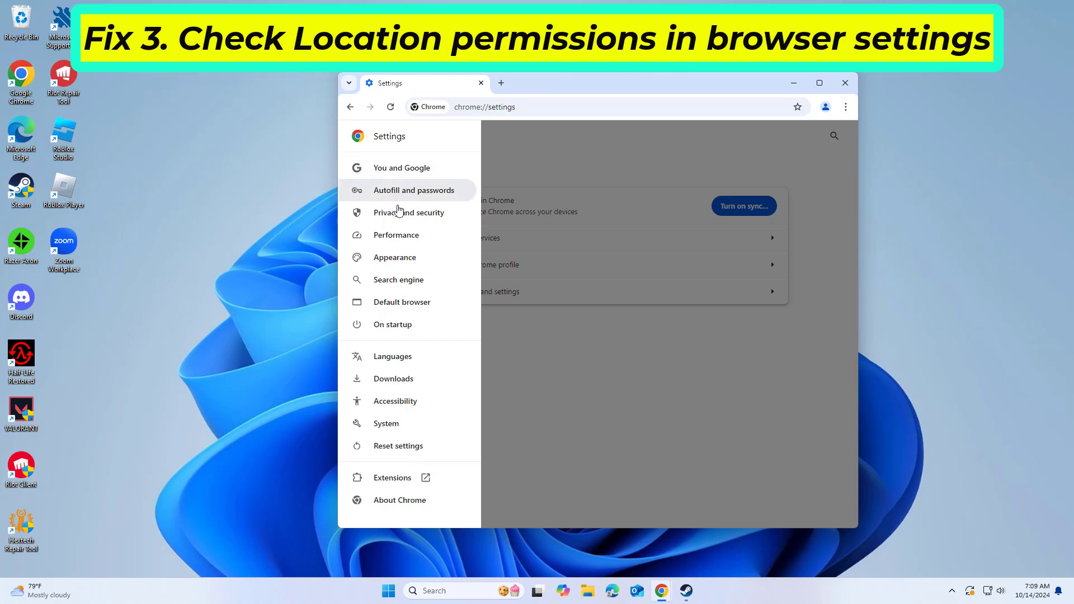
left_click(423, 214)
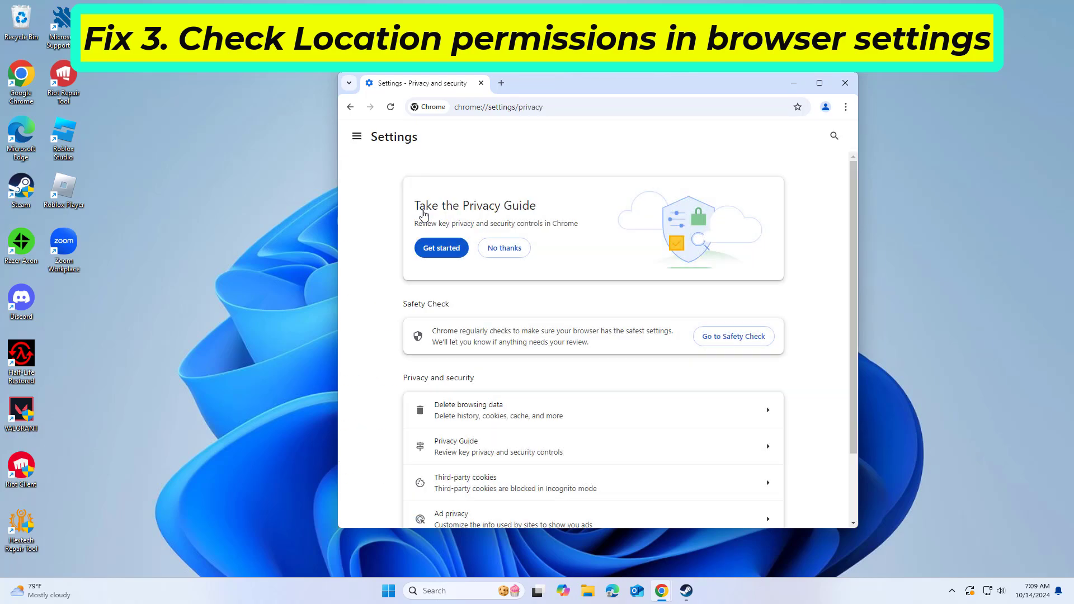
scroll(484, 274, "down", 2)
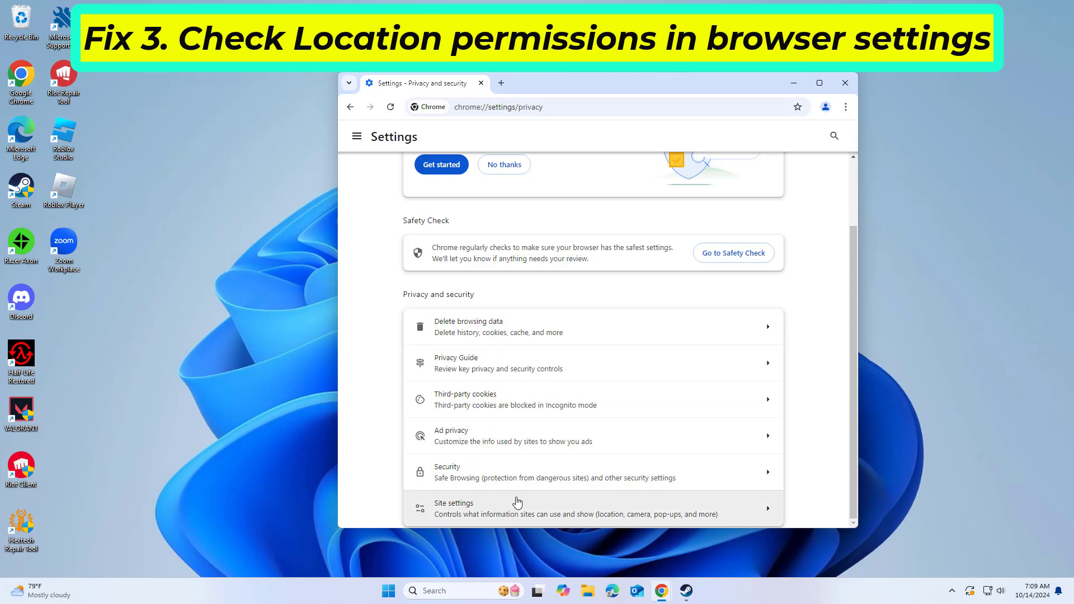
left_click(495, 501)
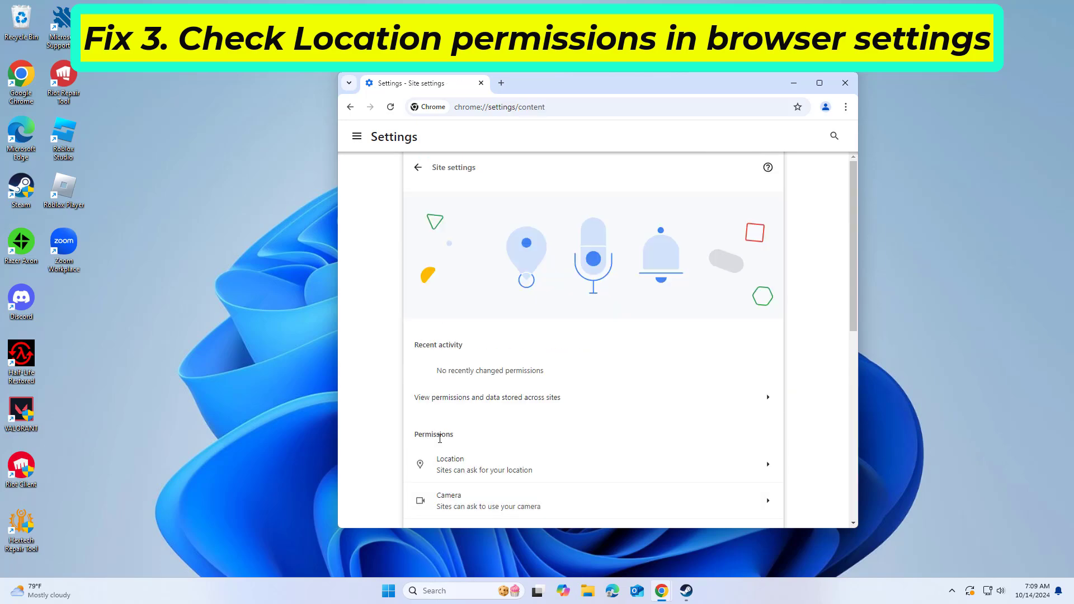
double_click(418, 438)
left_click(473, 465)
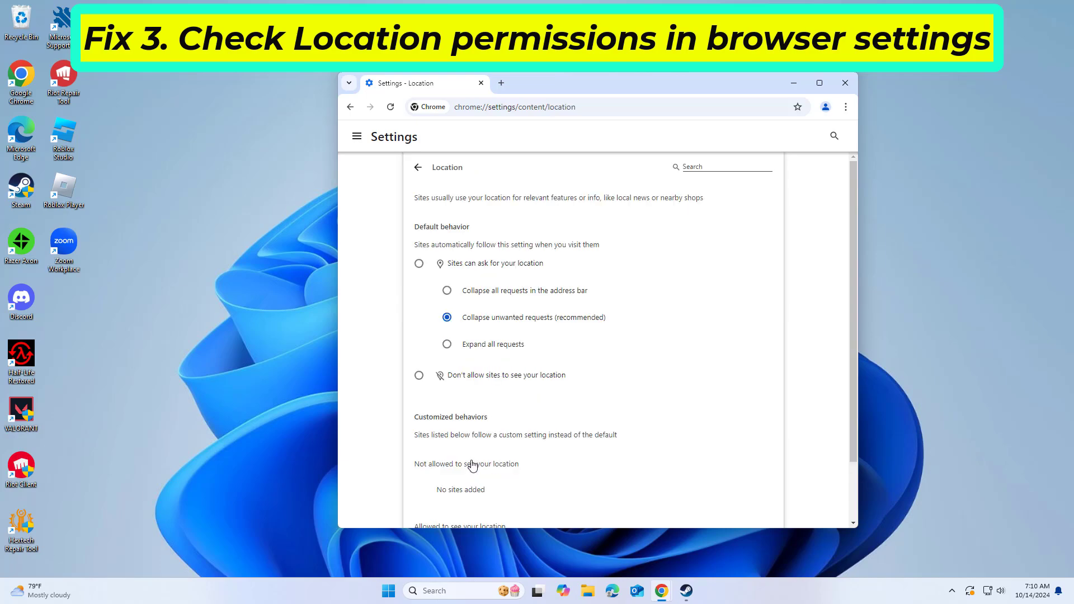
Set the default location behavior to "Sites can ask for your location" and check the customized behaviors for individual sites.
left_click(420, 268)
scroll(605, 267, "down", 2)
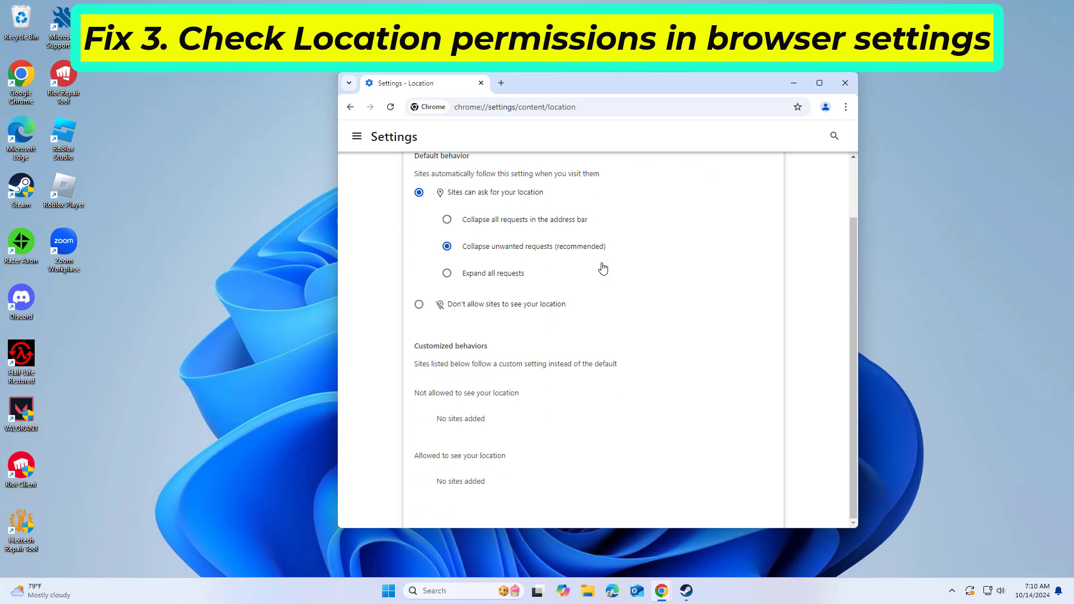
left_click_drag(415, 346, 518, 353)
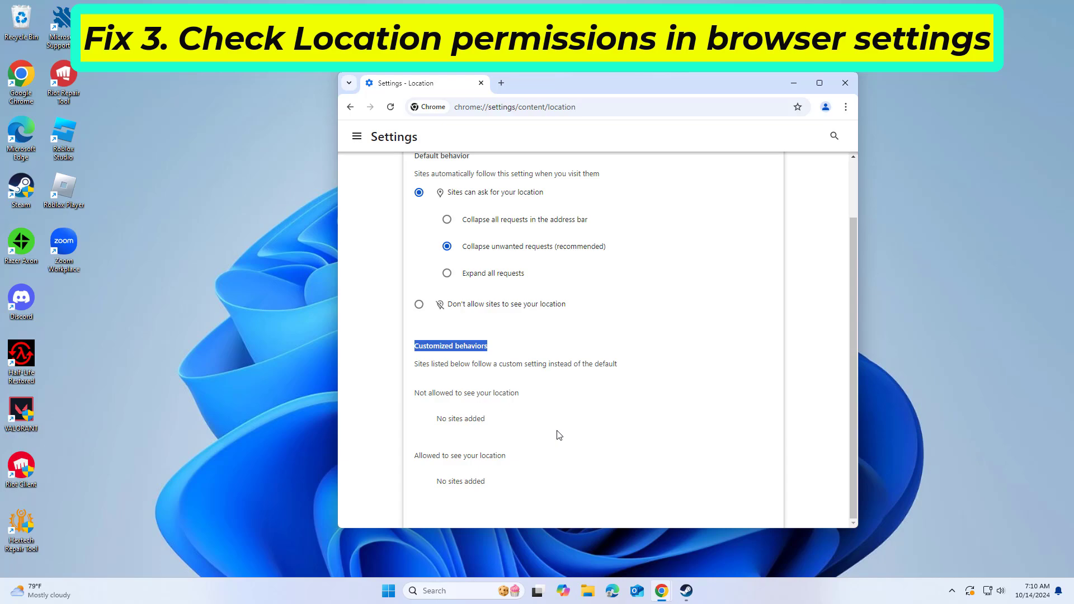
scroll(612, 427, "up", 2)
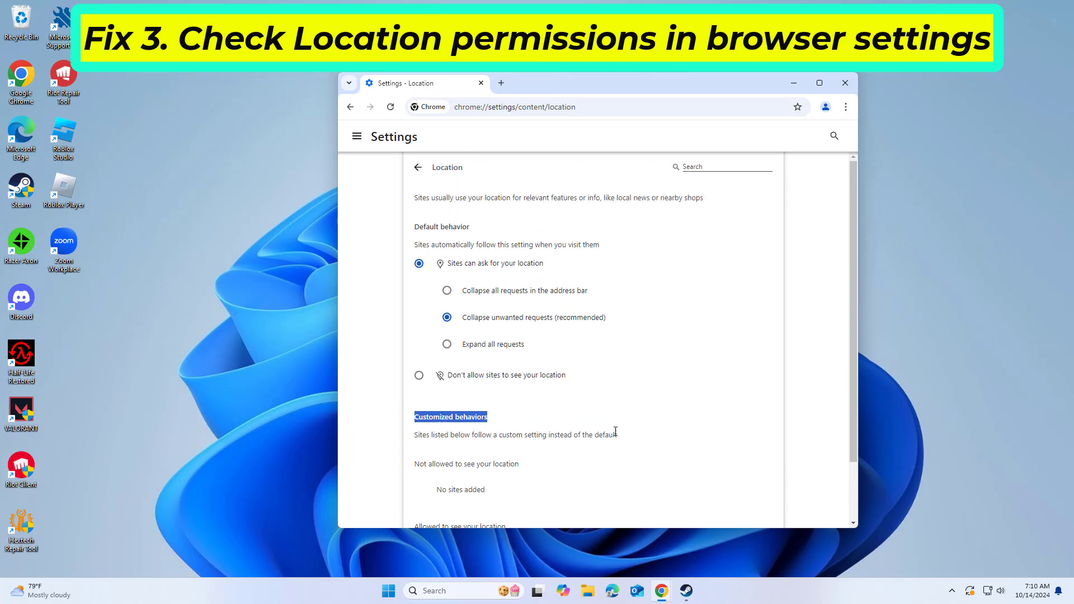
scroll(632, 428, "down", 2)
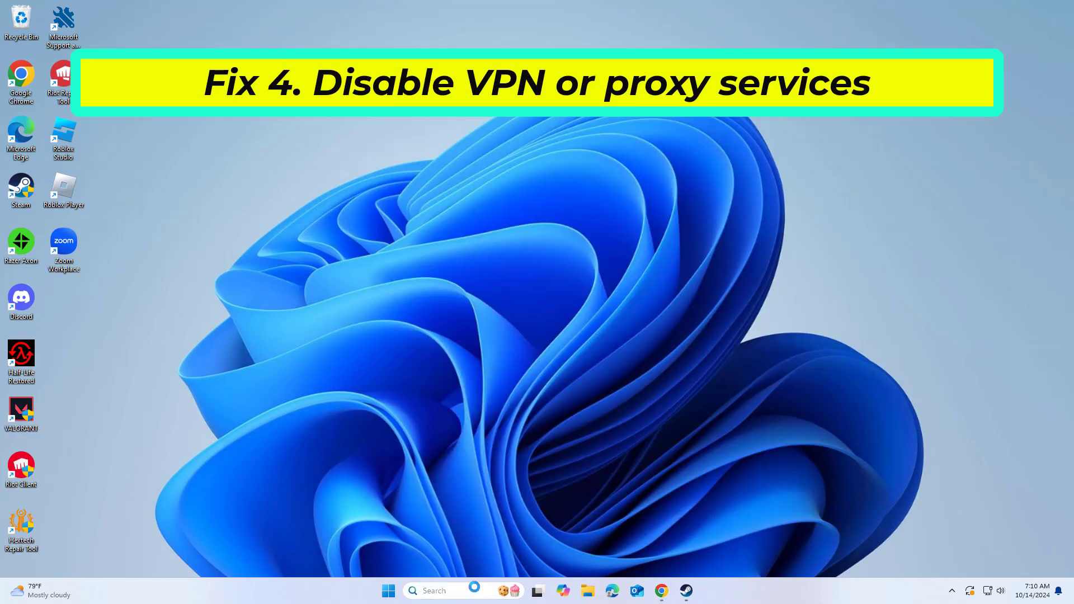
Search Windows for "vpn" and open the VPN settings.
left_click(474, 589)
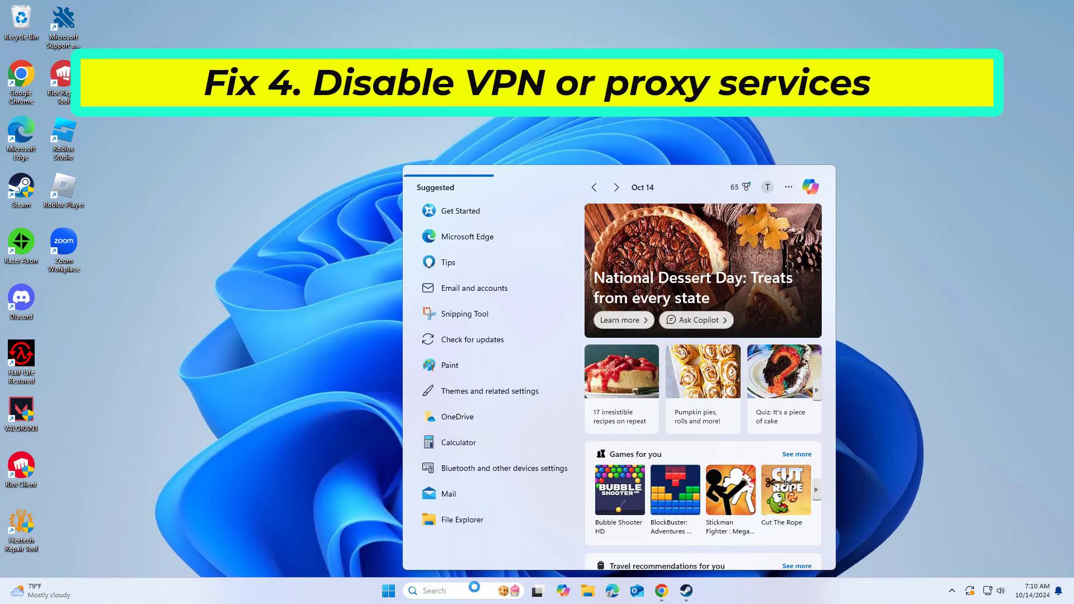
type("vpn")
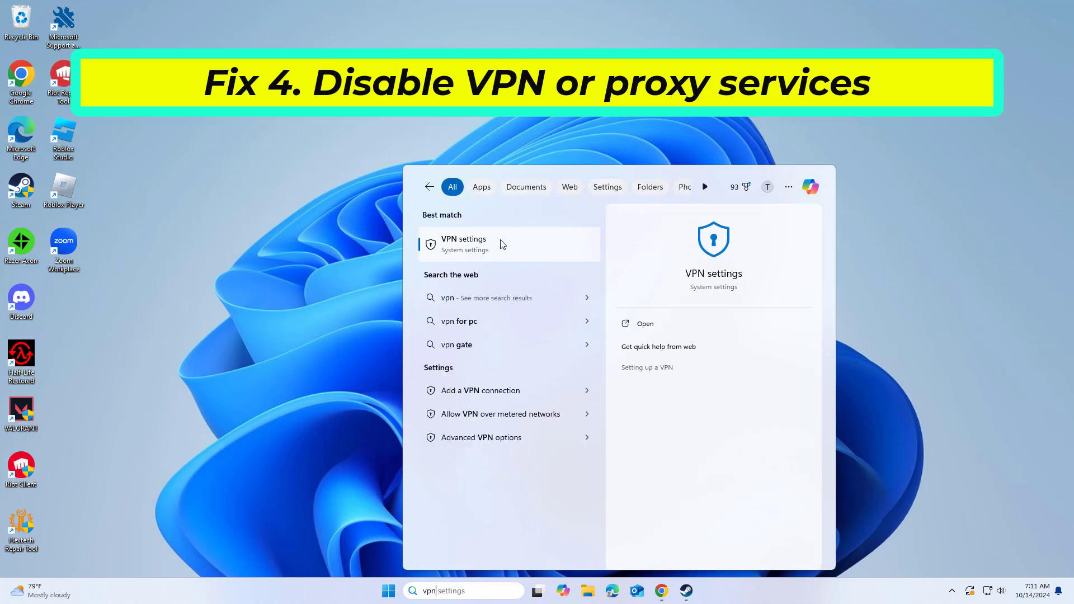
left_click(503, 244)
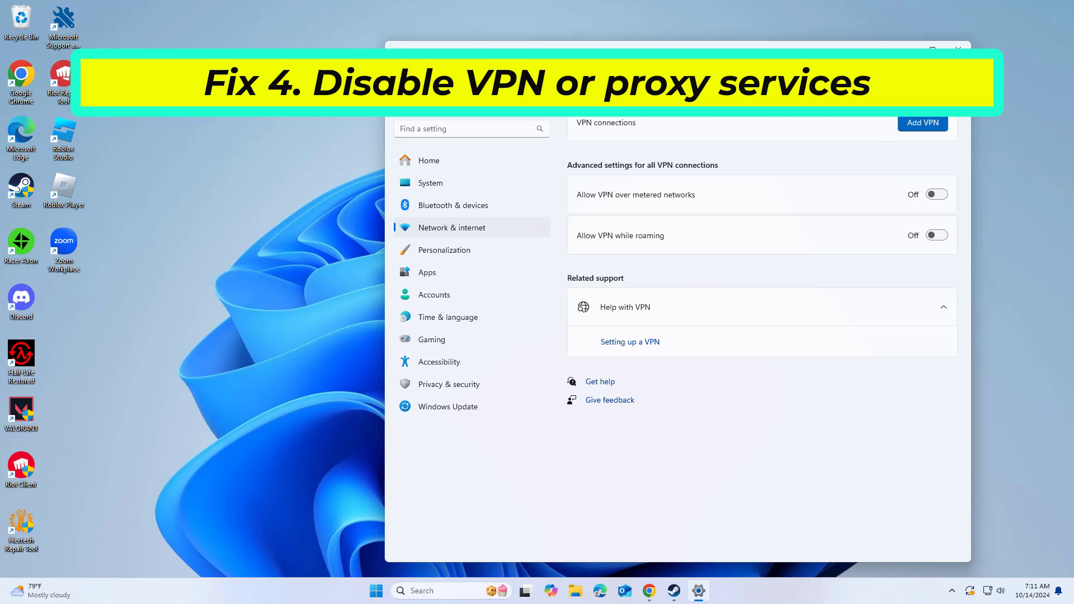
Open the manual proxy server setup from the network settings and save it with the proxy server turned off.
key("alt+Left")
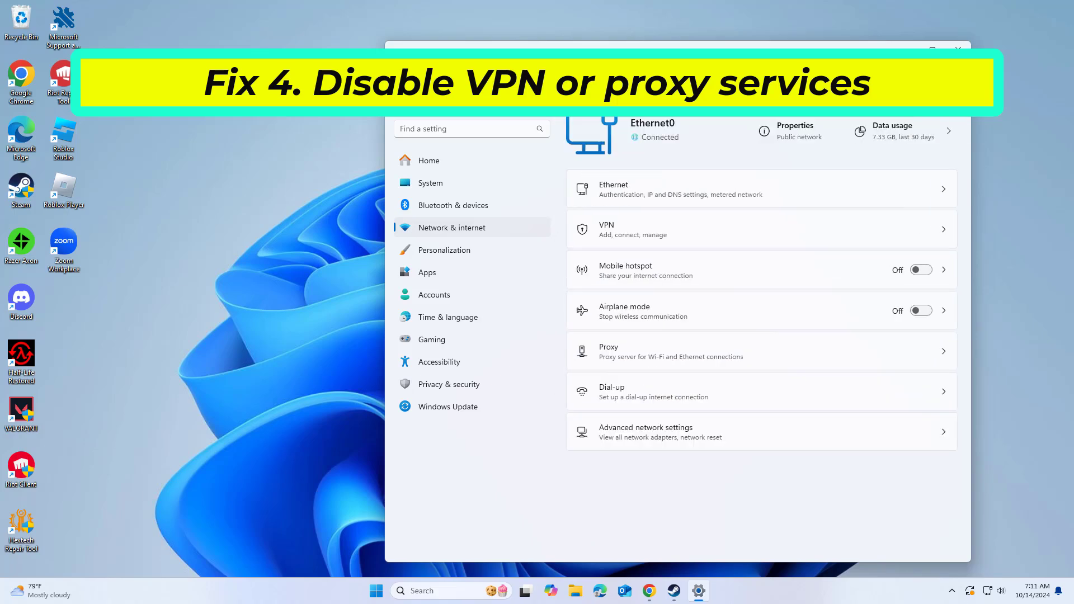
left_click(641, 356)
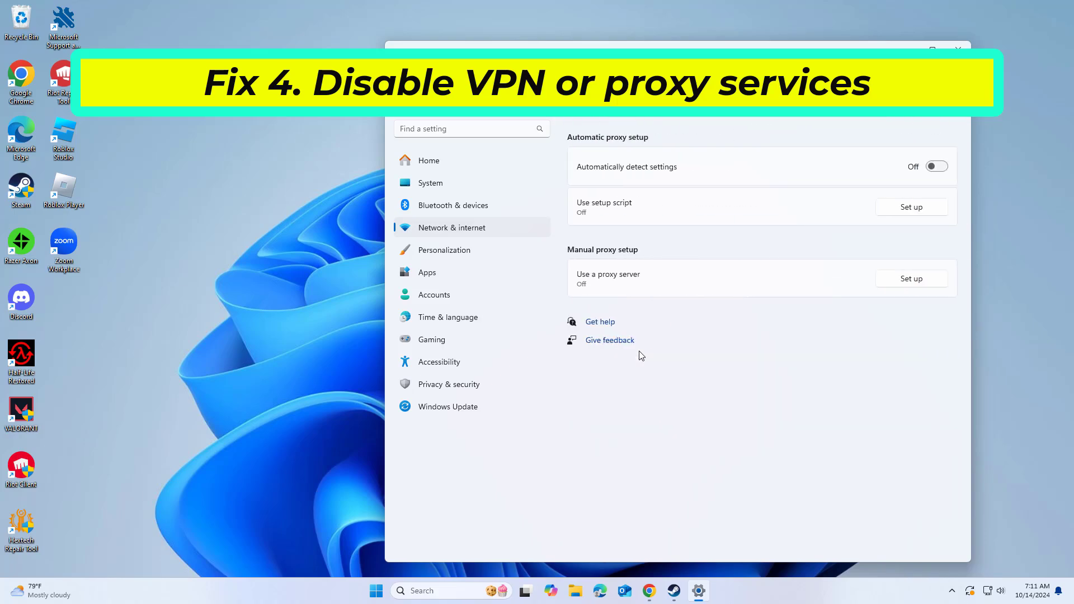
left_click(904, 283)
left_click(554, 224)
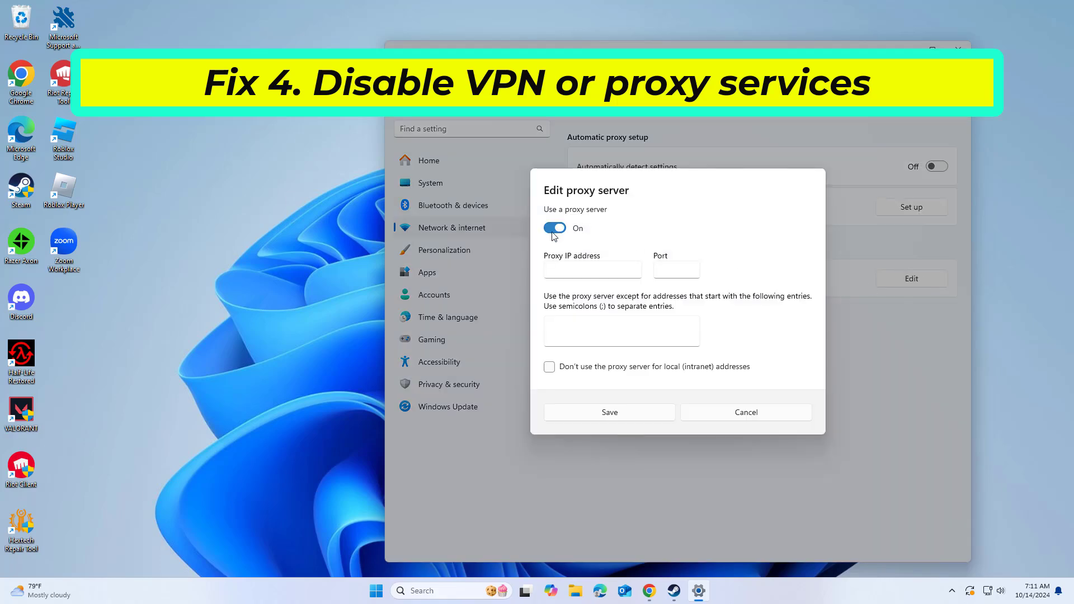
left_click(555, 225)
left_click(598, 419)
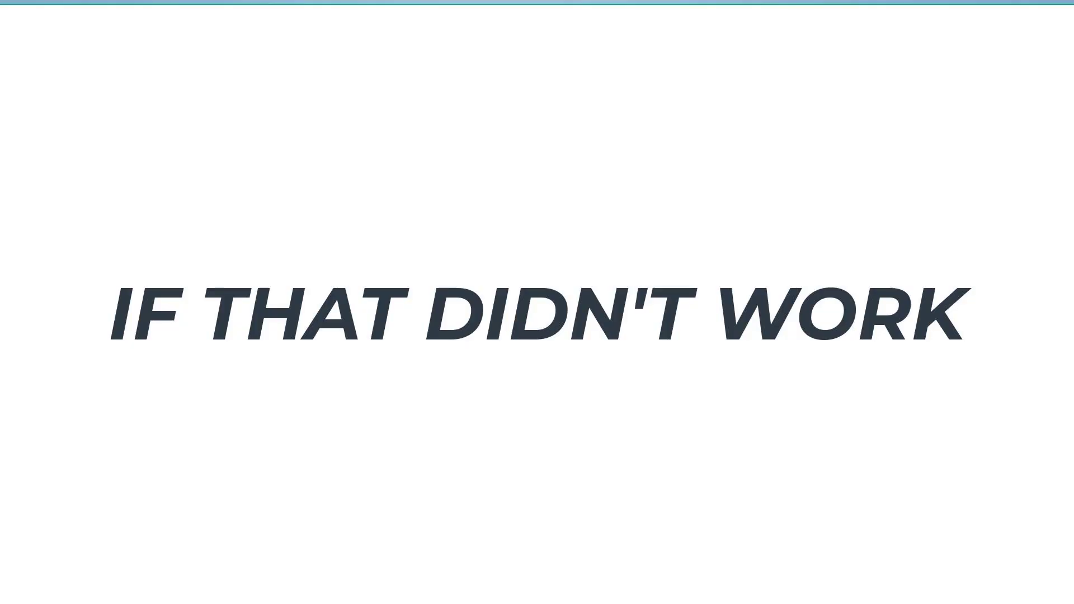
Search Windows for "fix network", open Find and fix network problems, and start troubleshooting the connection to the Internet.
left_click(452, 591)
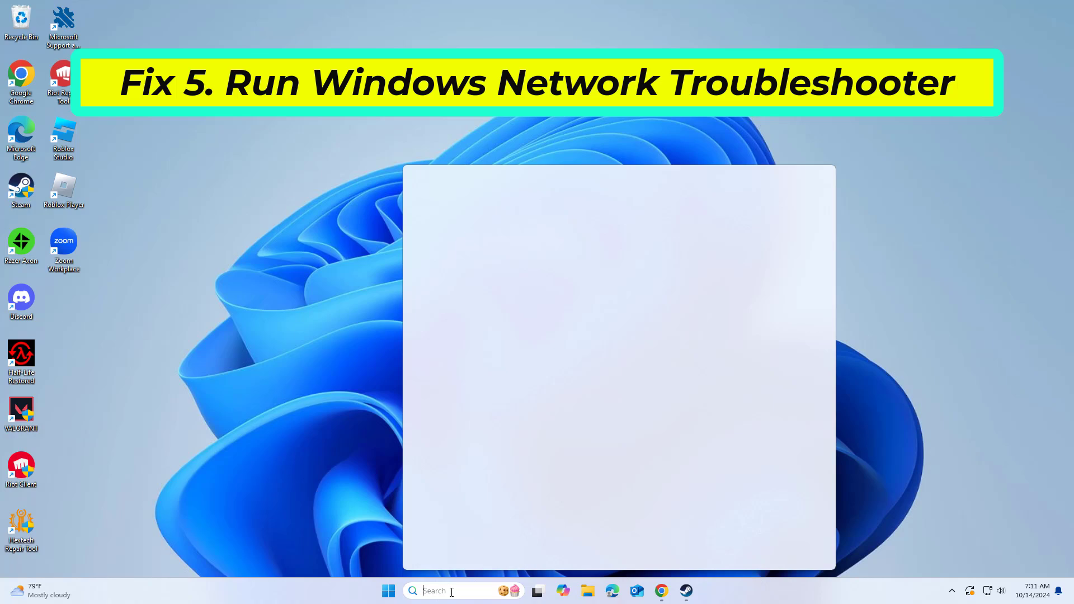
type("fix n")
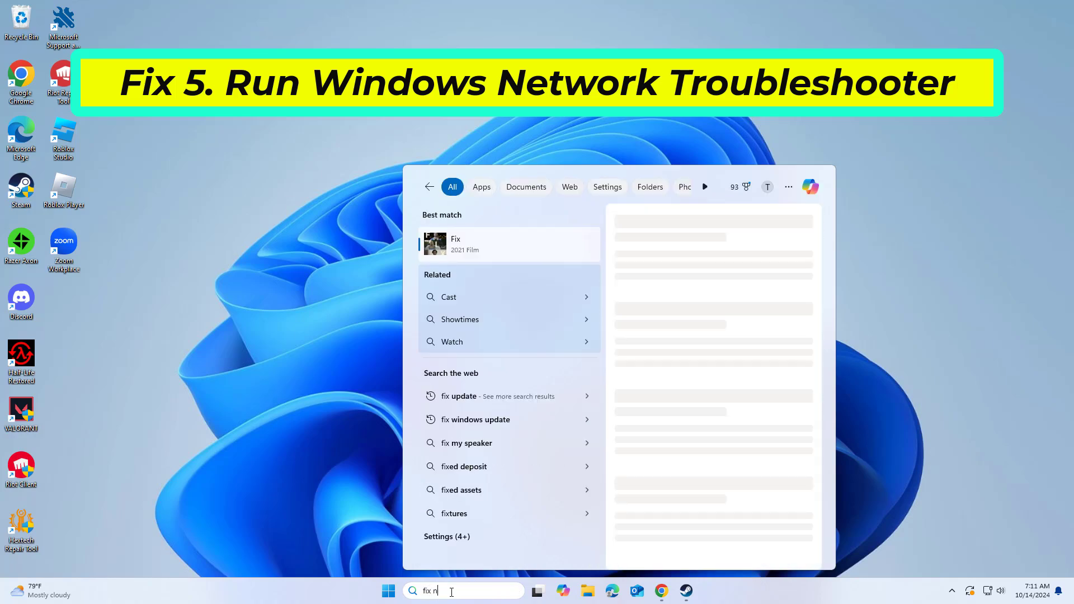
type("etw")
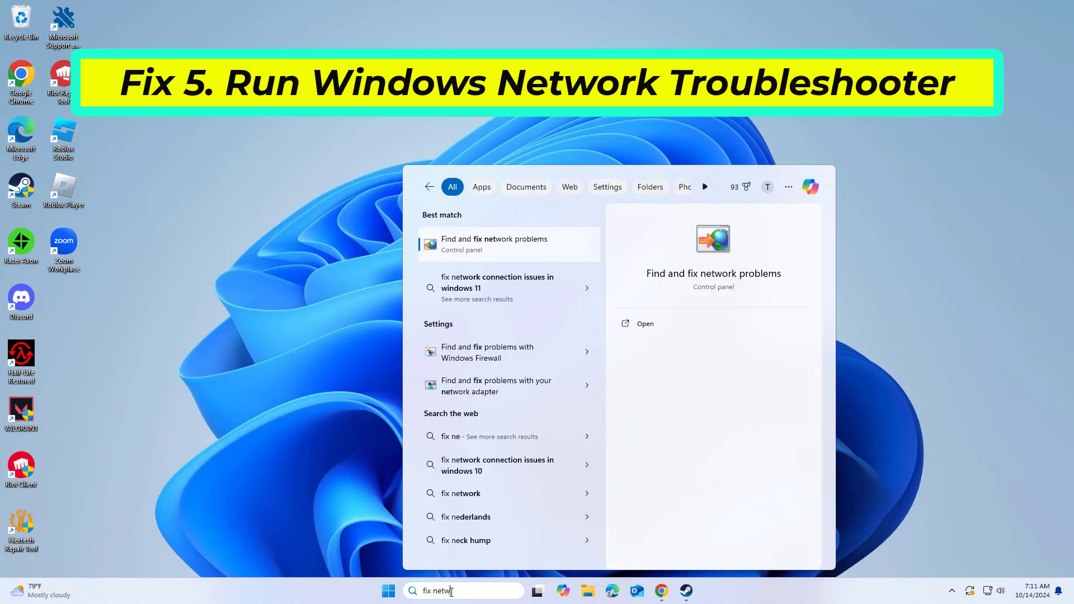
type("ork")
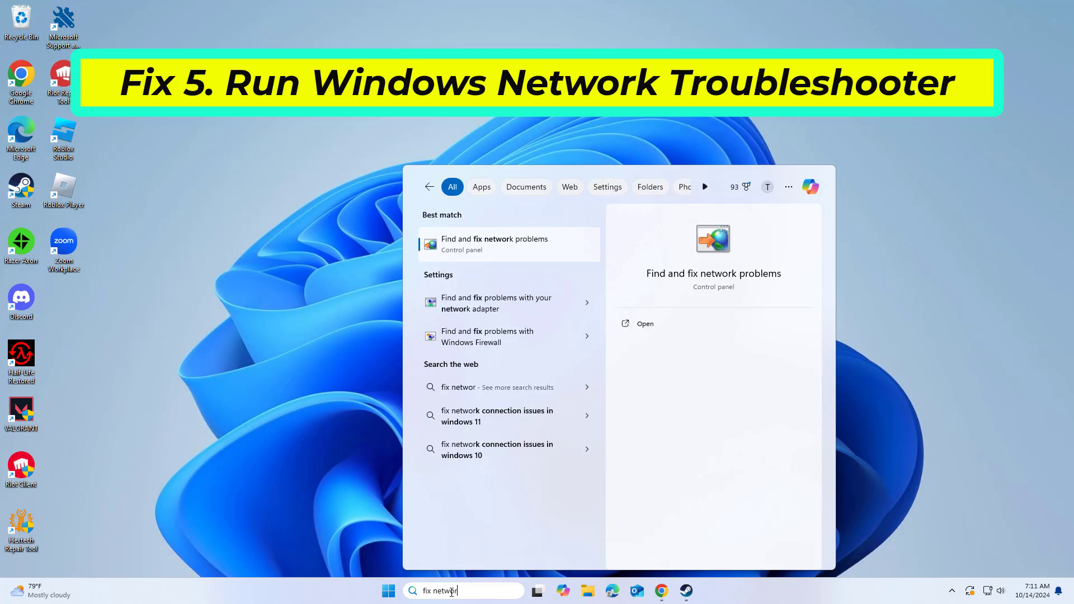
left_click(476, 241)
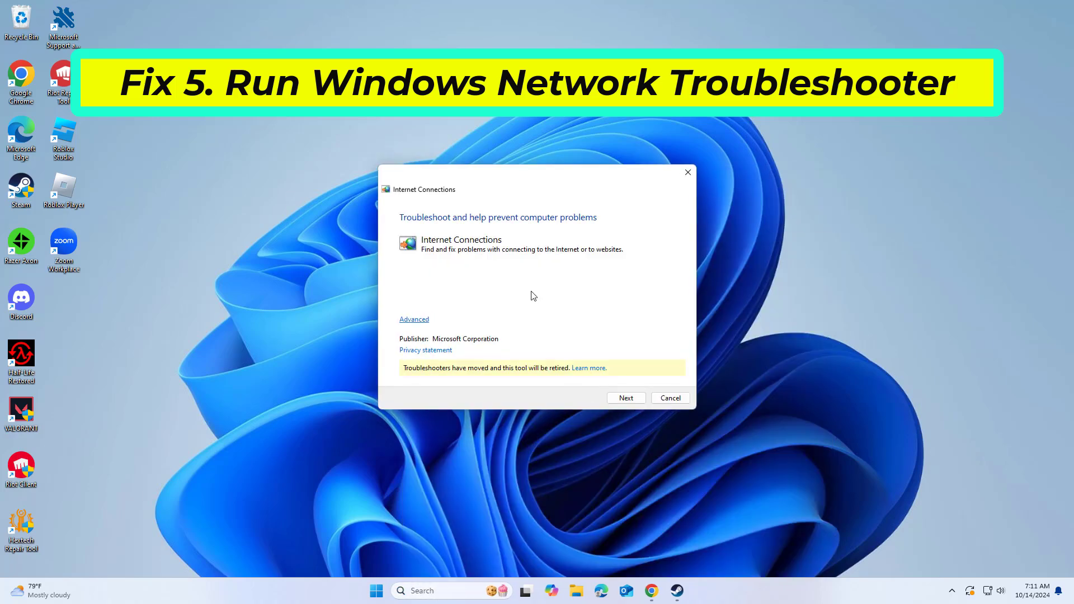
left_click(624, 398)
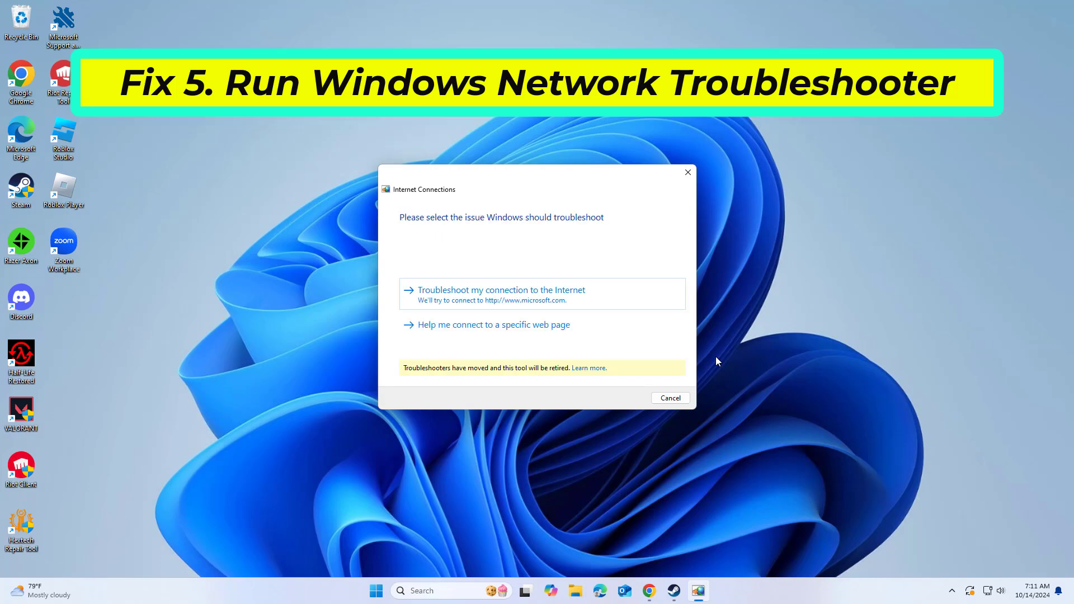
left_click(576, 293)
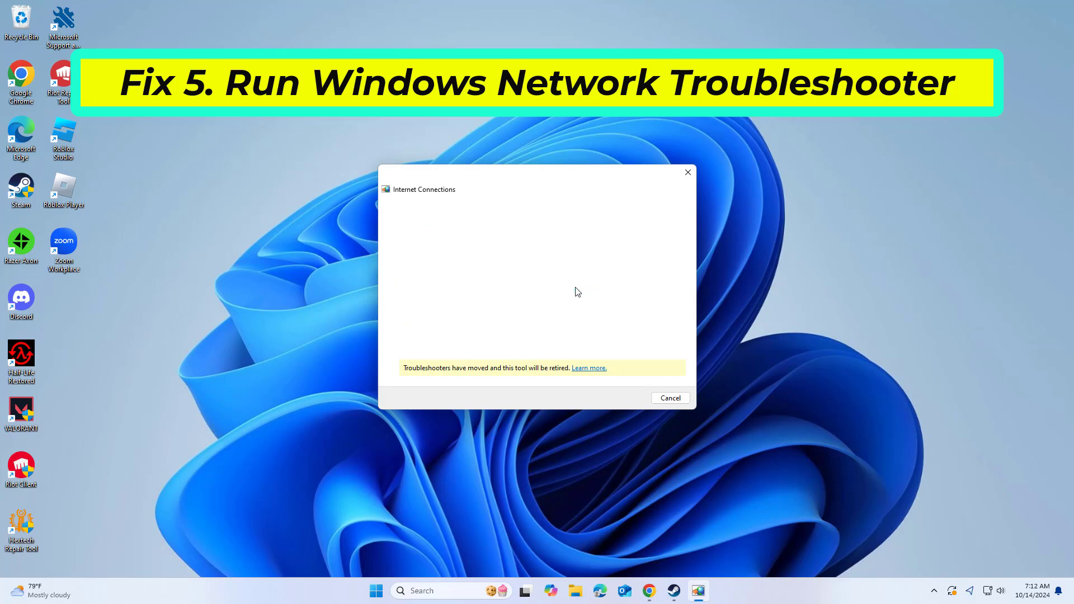